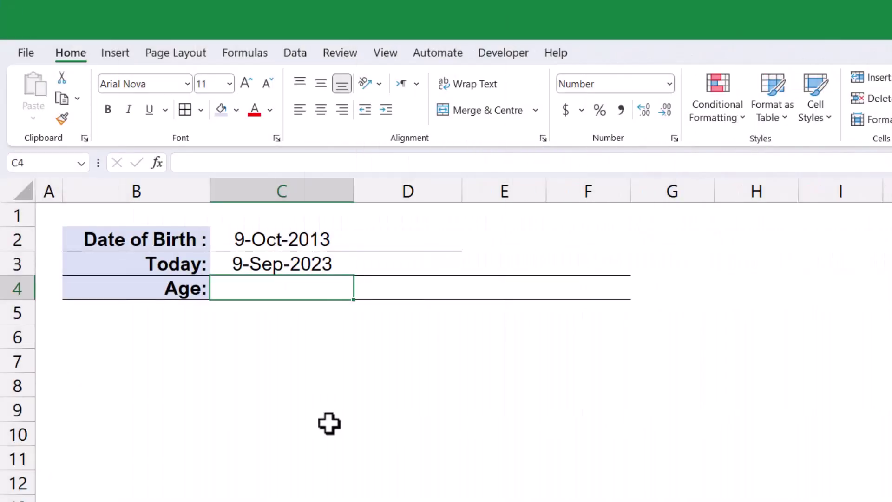
# Step: Enter =C3-C2 in the Age cell C4 to subtract the birth date from today's date
pyautogui.write('=')
pyautogui.click(307, 269)
pyautogui.write('-')
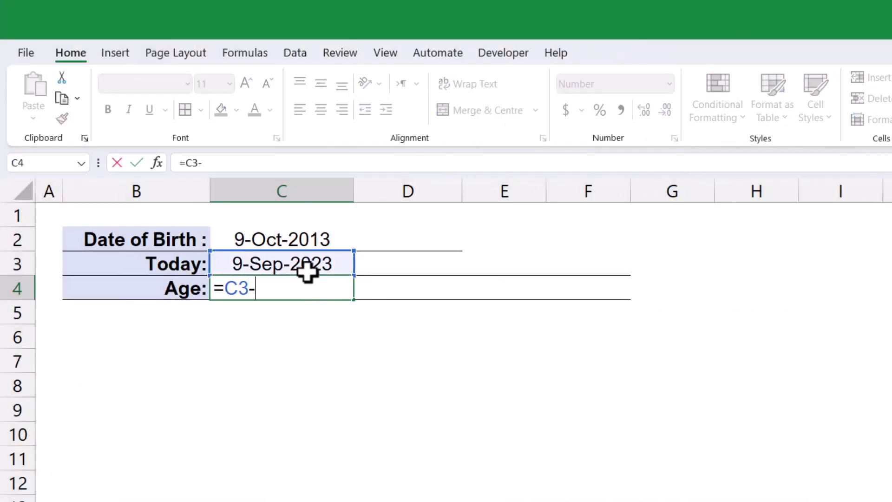
pyautogui.click(294, 239)
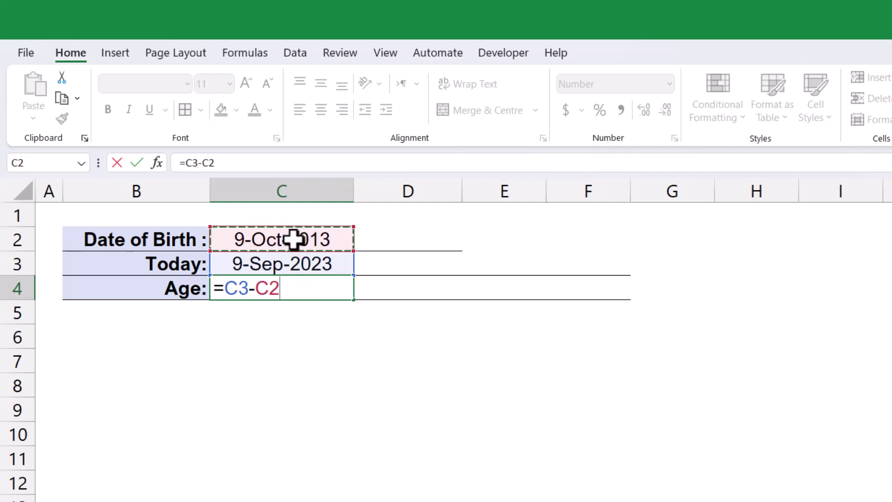
pyautogui.press('Return')
pyautogui.click(290, 285)
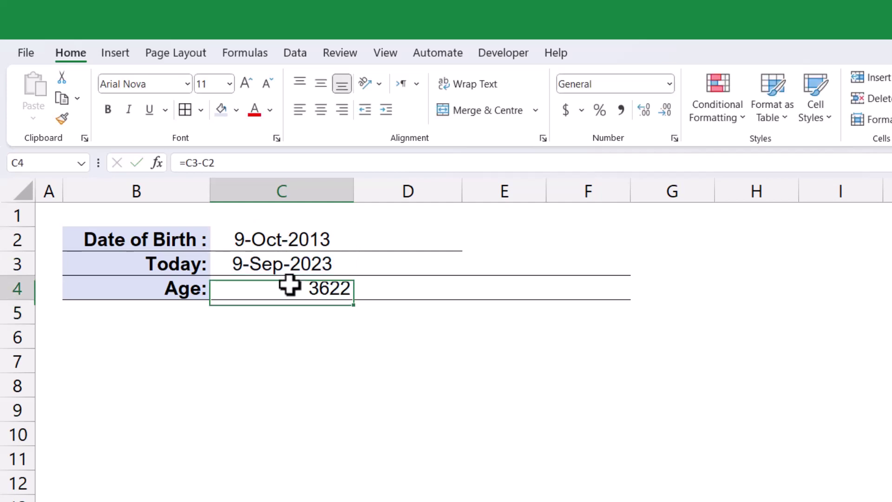
pyautogui.press('Return')
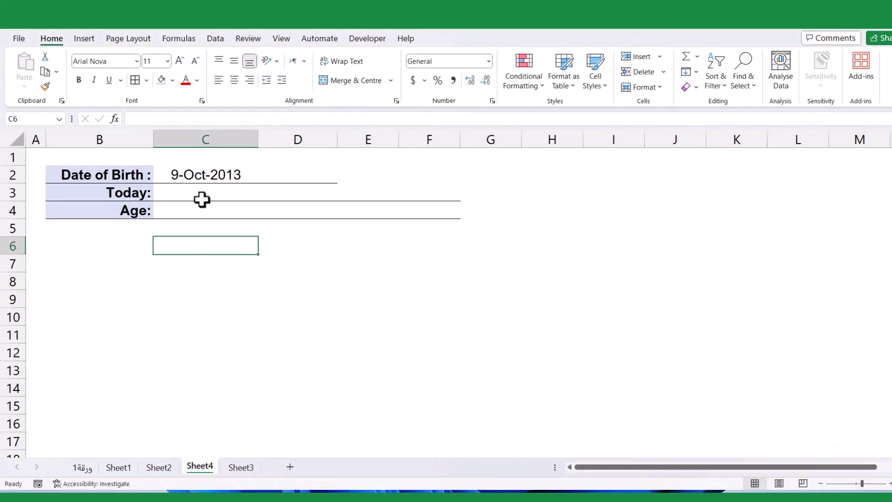
pyautogui.click(202, 195)
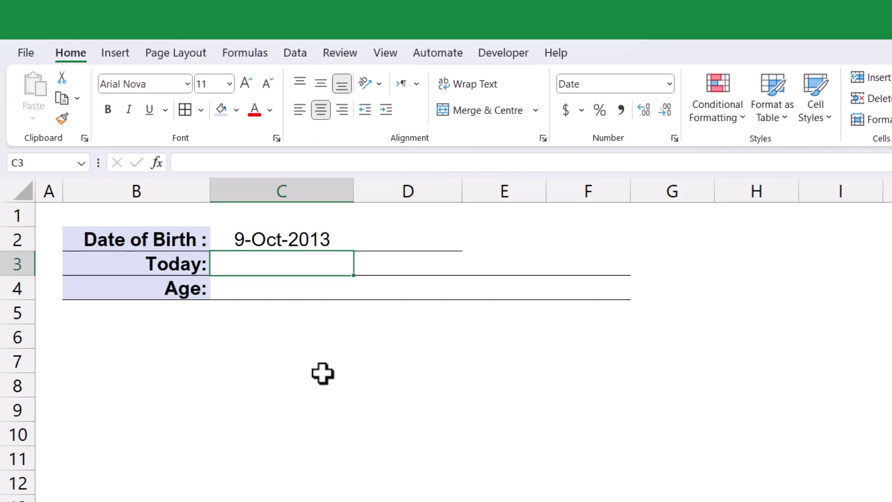
# Step: Enter =TODAY() in C3 so the Today cell shows 9-Sep-2023
pyautogui.write('=')
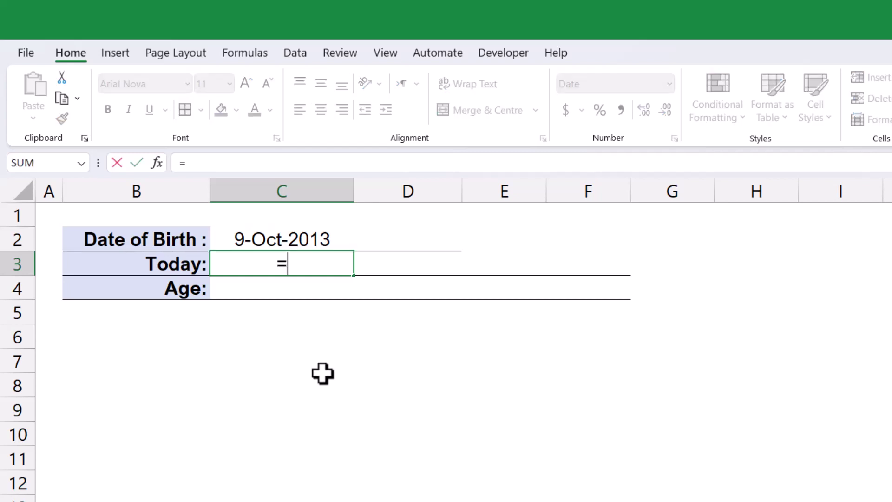
pyautogui.write('tod')
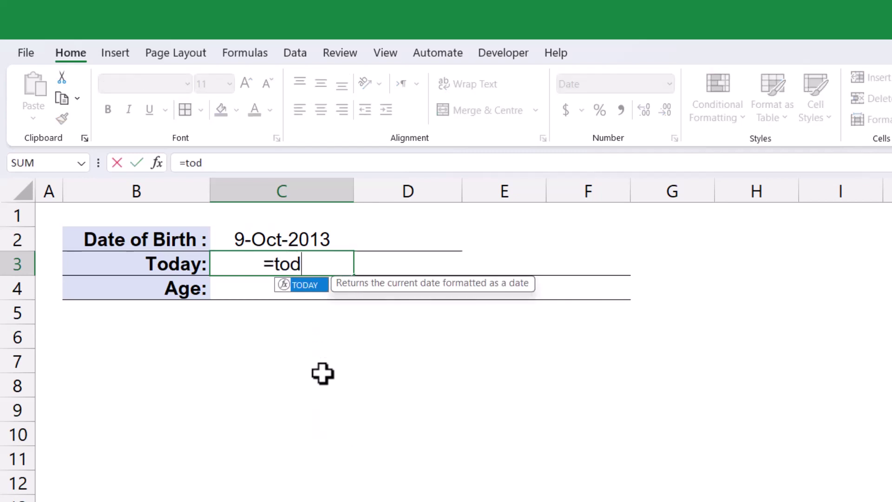
pyautogui.press('Tab')
pyautogui.write(')')
pyautogui.press('Return')
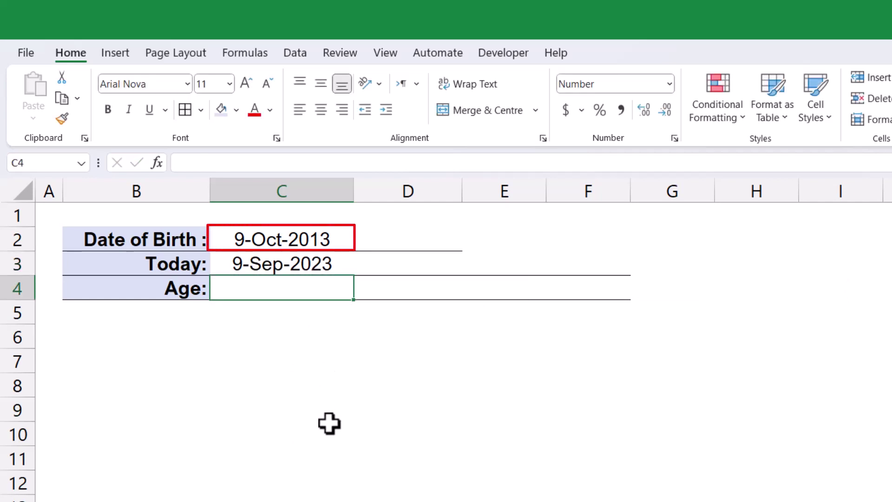
# Step: Enter =C3-C2 in C4 so the age shows 3622 days
pyautogui.write('=')
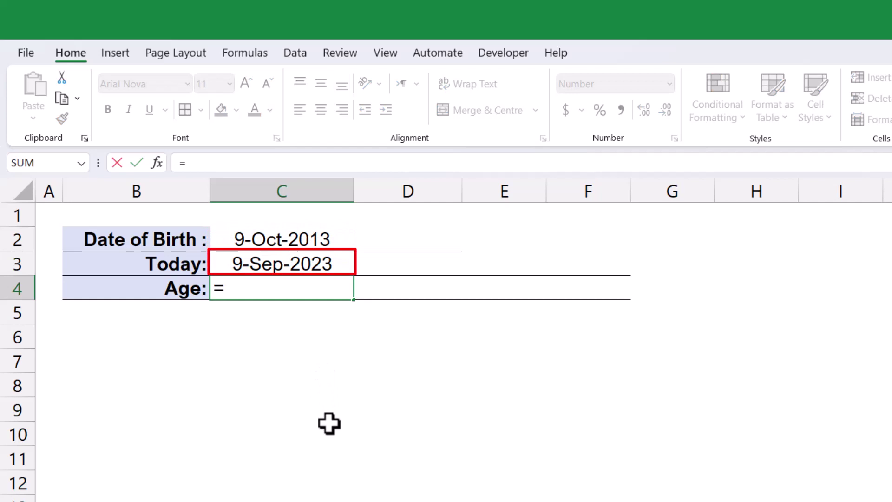
pyautogui.click(308, 272)
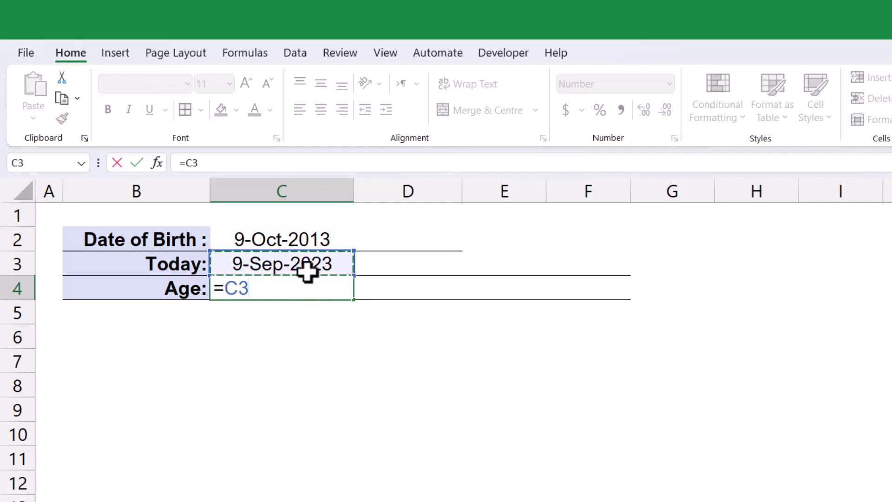
pyautogui.write('-')
pyautogui.click(294, 240)
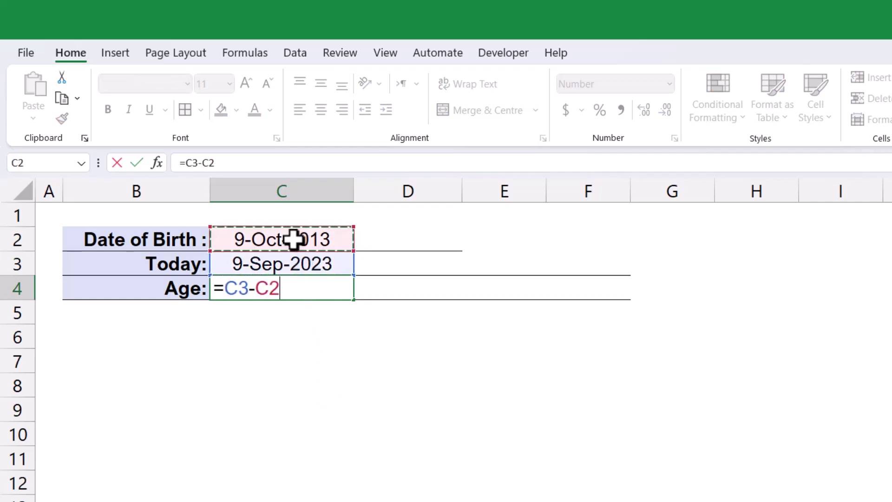
pyautogui.press('Return')
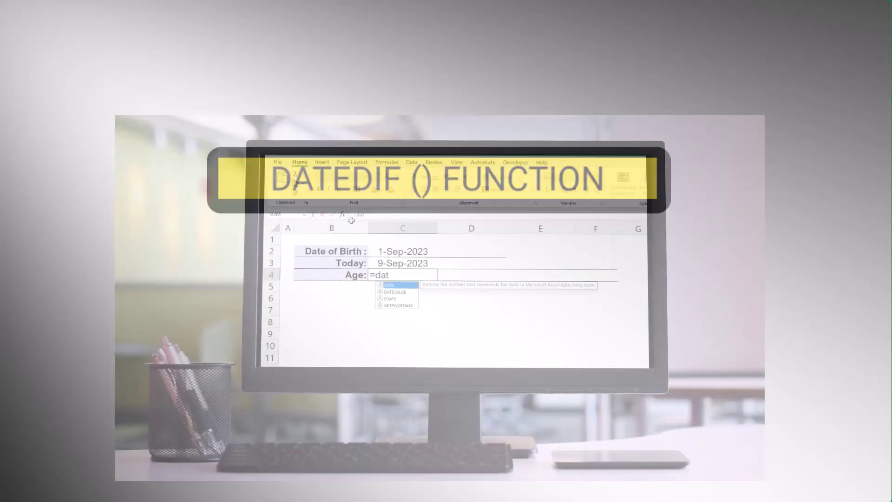
# Step: Type a DATEDIF formula counting whole years between C2 and C3 with unit "Y"
pyautogui.write('dif(')
pyautogui.press('Up')
pyautogui.press('Up')
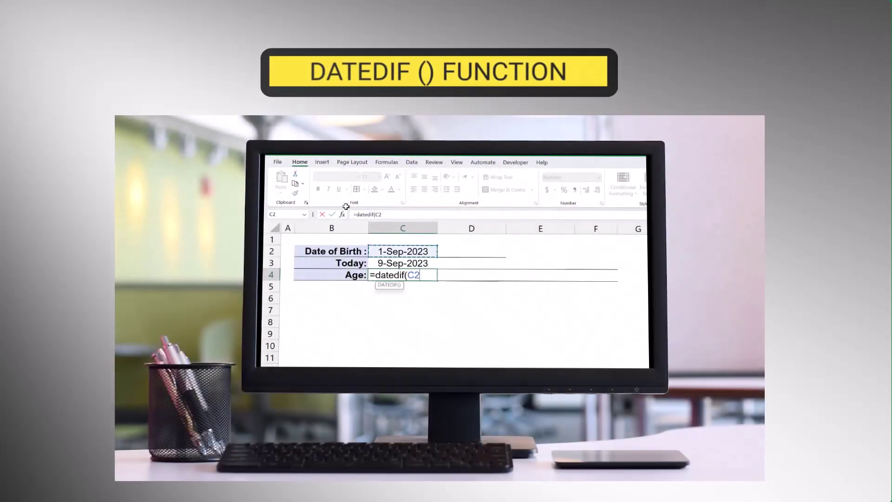
pyautogui.write(',')
pyautogui.press('Up')
pyautogui.write(',"')
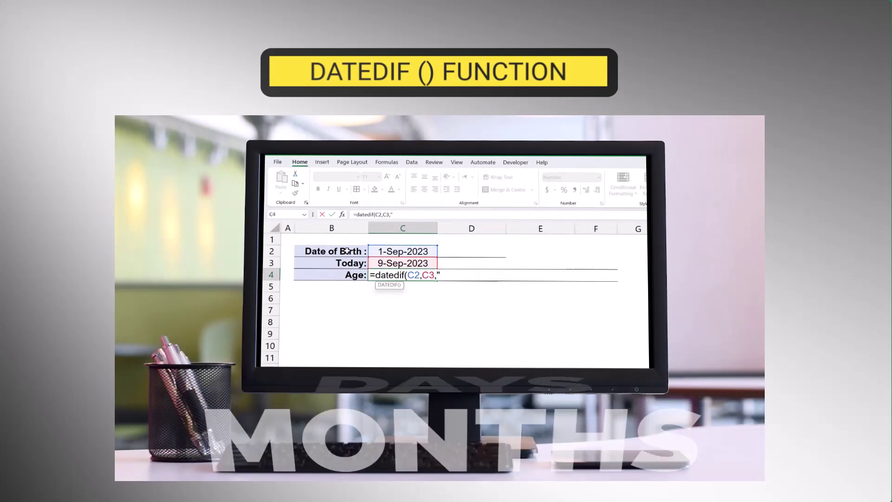
pyautogui.write('Y")')
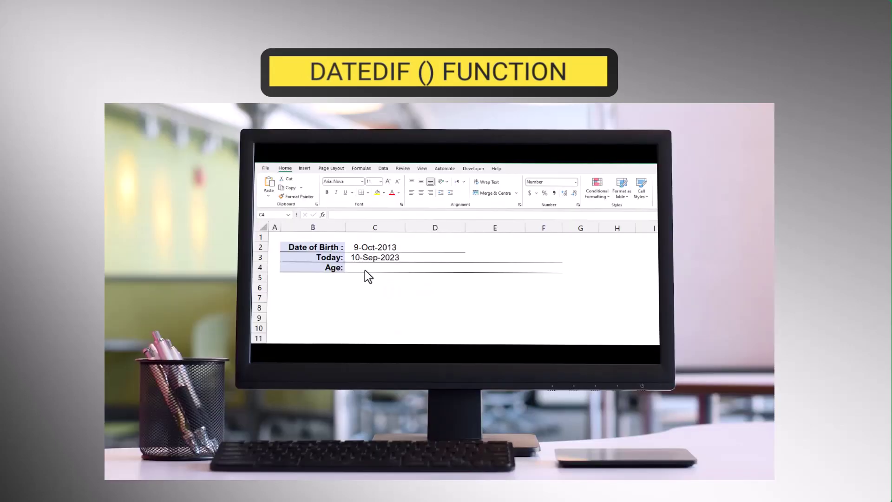
# Step: Type a second DATEDIF formula counting months between C2 and C3 with unit "M"
pyautogui.write('=date')
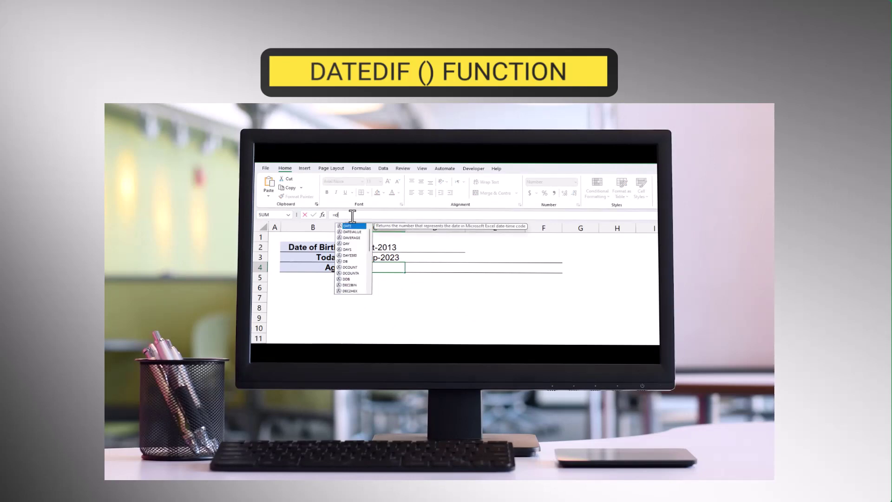
pyautogui.write('dif')
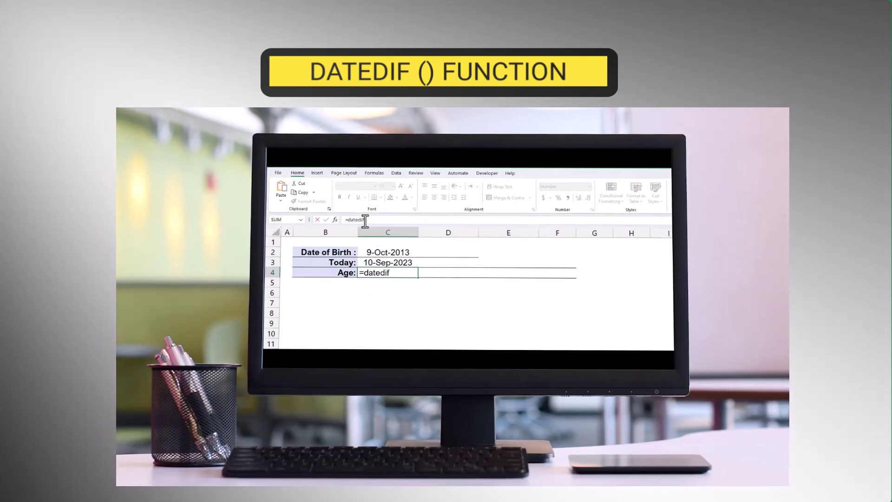
pyautogui.write('(')
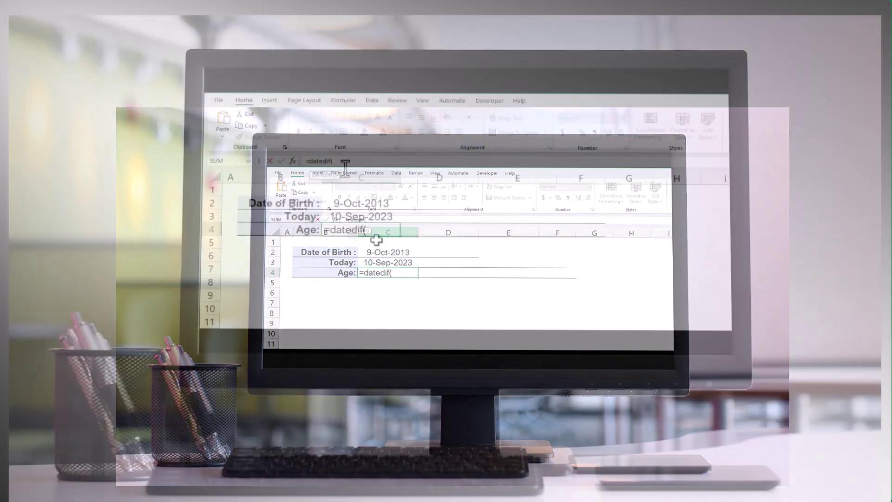
pyautogui.click(380, 252)
pyautogui.write(',')
pyautogui.click(385, 262)
pyautogui.write(',"')
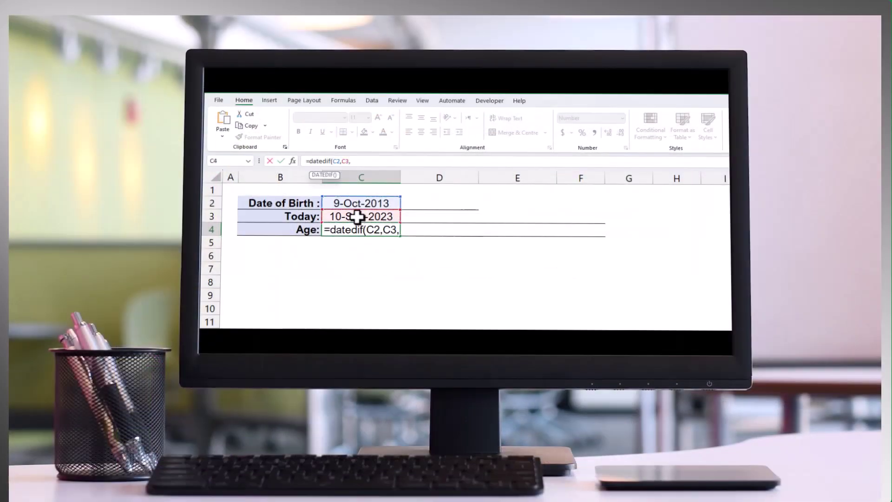
pyautogui.write('M"')
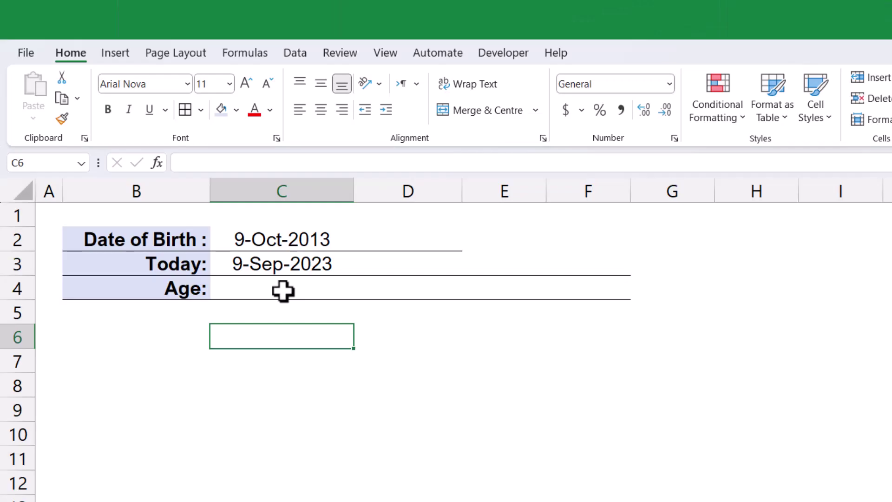
# Step: Enter =DATEDIF(C2,C3,"Y") in the Age cell C4 to count whole years
pyautogui.click(282, 290)
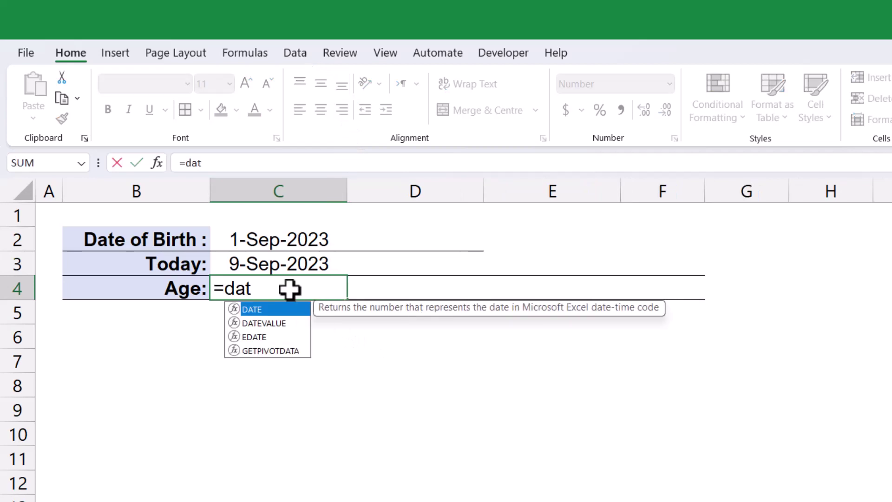
pyautogui.write('ed')
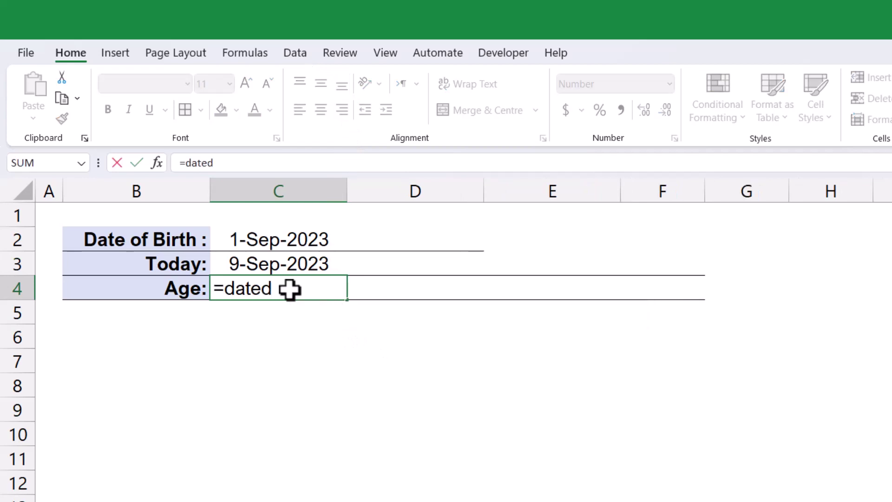
pyautogui.write('if(')
pyautogui.click(272, 240)
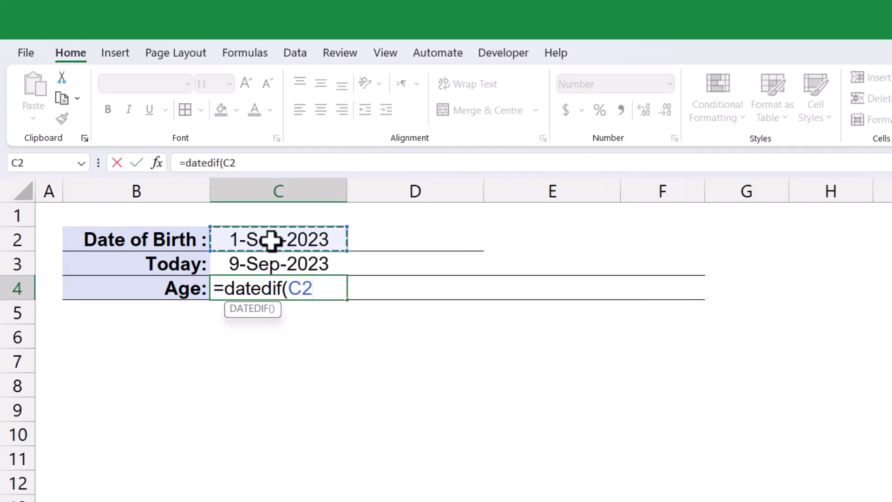
pyautogui.write(',')
pyautogui.click(264, 261)
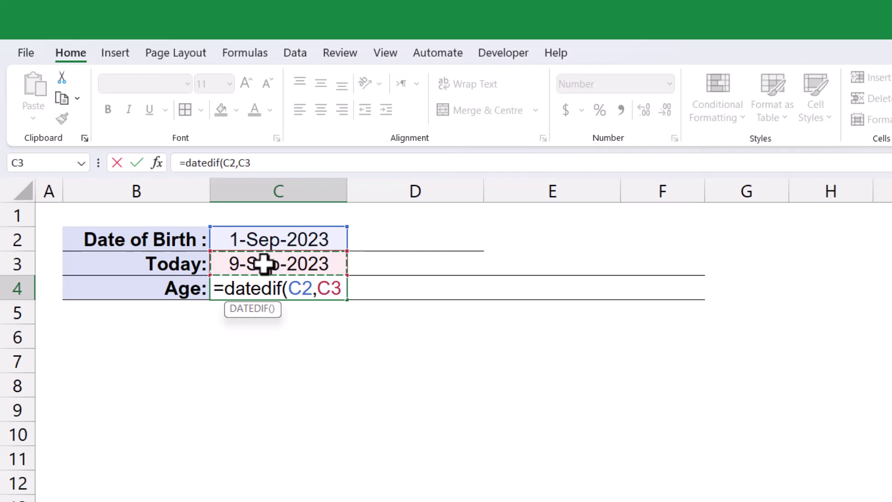
pyautogui.write(',"')
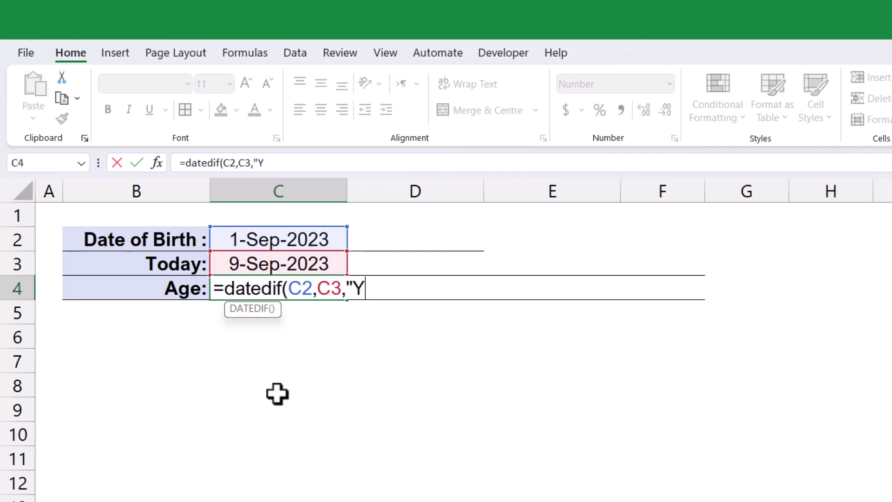
pyautogui.write('Y")')
pyautogui.press('Return')
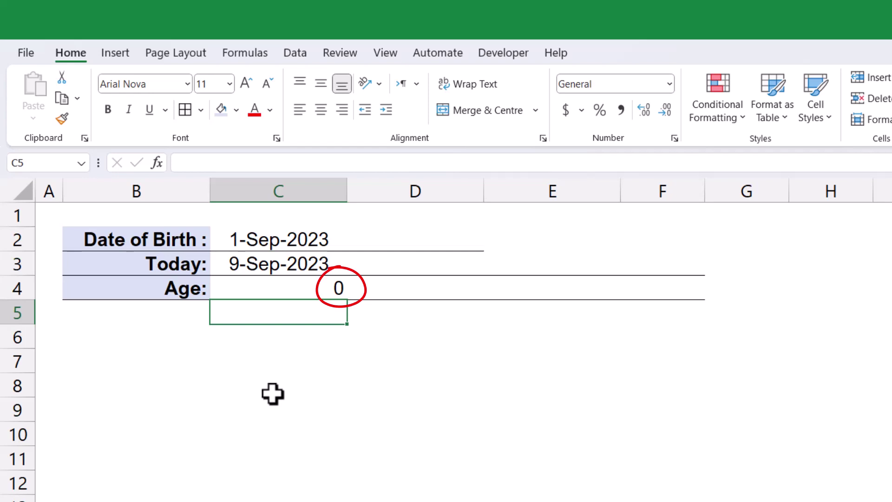
# Step: Change the birth date in C2 to 9/1/2022 and recheck the Age cell
pyautogui.click(292, 243)
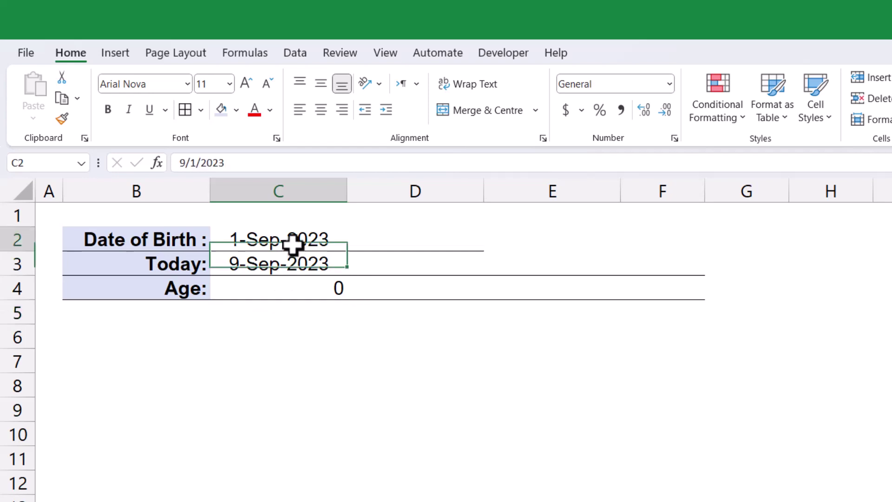
pyautogui.click(253, 163)
pyautogui.press('BackSpace')
pyautogui.write('2')
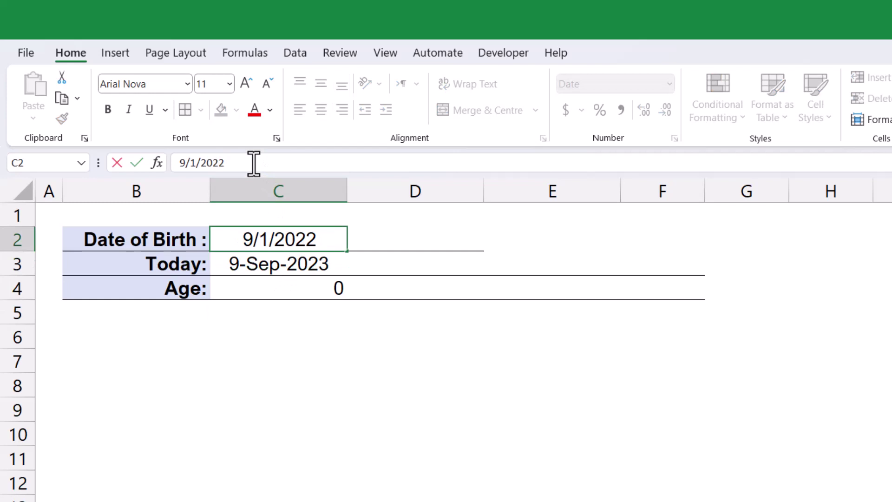
pyautogui.press('Return')
pyautogui.click(316, 378)
pyautogui.click(306, 290)
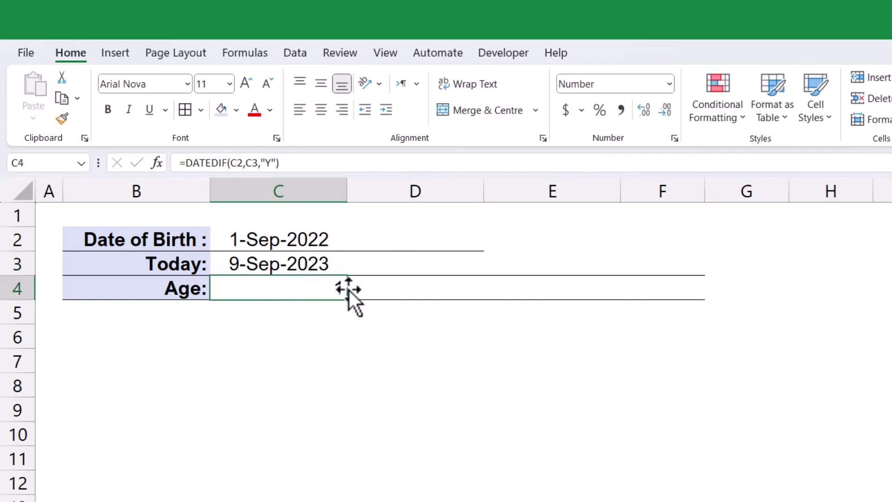
# Step: Copy C4's DATEDIF formula into D4 and change its unit to "YM" for months
pyautogui.click(412, 291)
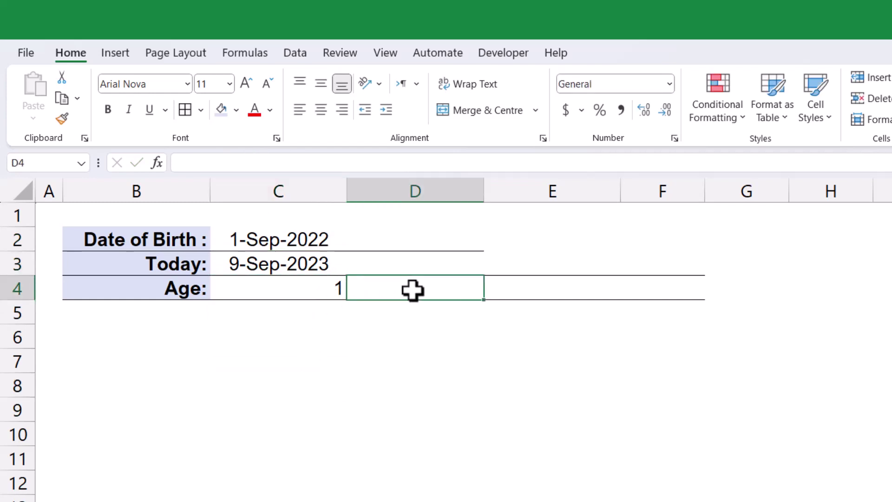
pyautogui.click(323, 289)
pyautogui.moveTo(279, 162); pyautogui.dragTo(173, 162)
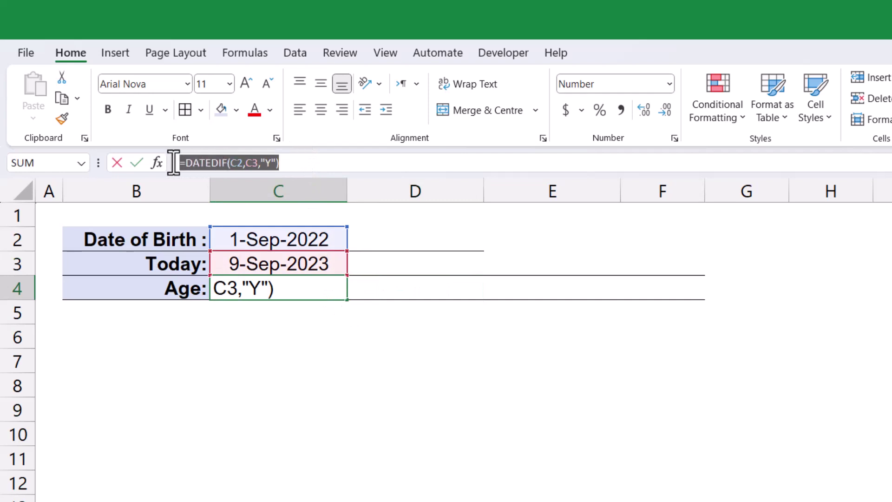
pyautogui.hotkey('ctrl', 'c')
pyautogui.press('Escape')
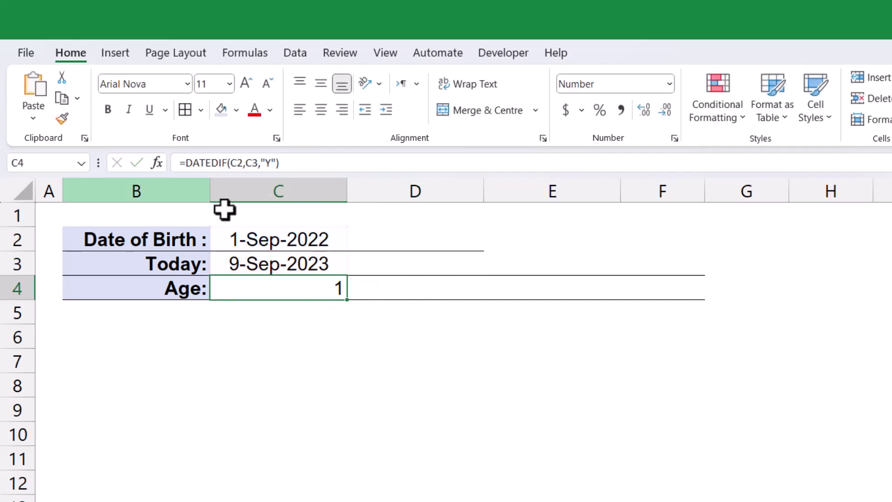
pyautogui.click(394, 285)
pyautogui.click(329, 168)
pyautogui.hotkey('ctrl', 'v')
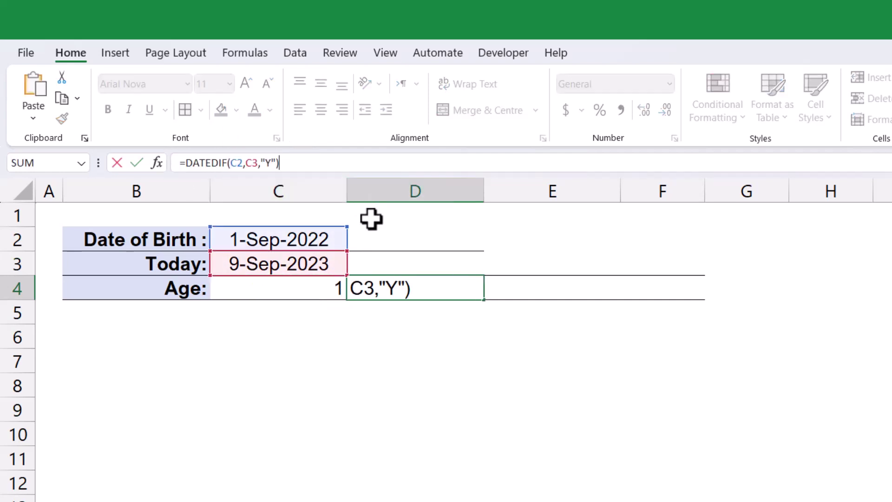
pyautogui.click(272, 163)
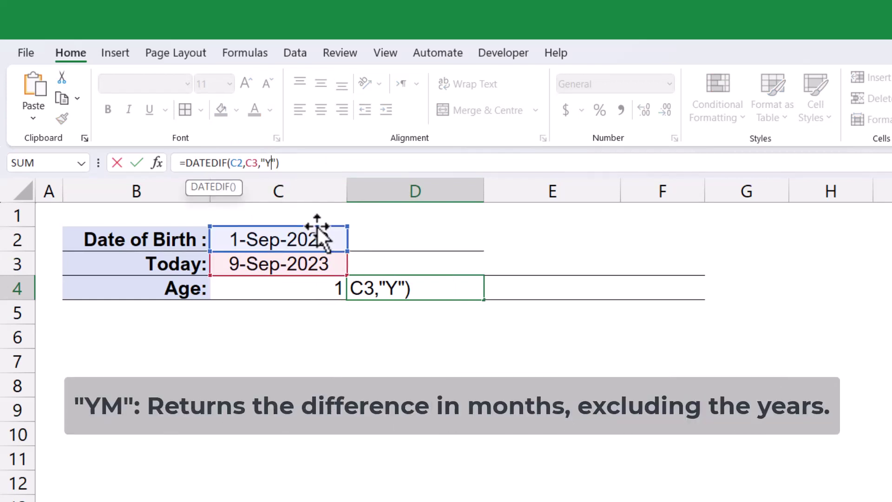
pyautogui.write('M')
pyautogui.press('Return')
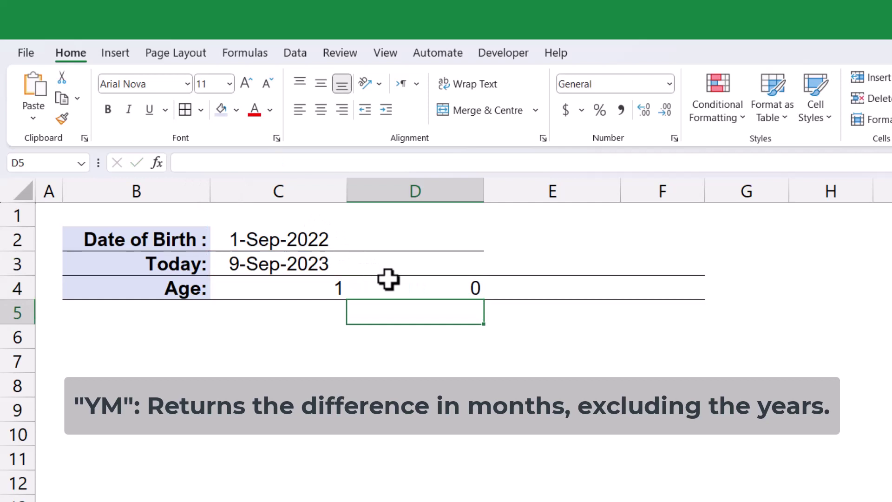
# Step: Paste the DATEDIF formula into E4 with unit "MD" to get 8 days
pyautogui.click(563, 290)
pyautogui.click(262, 162)
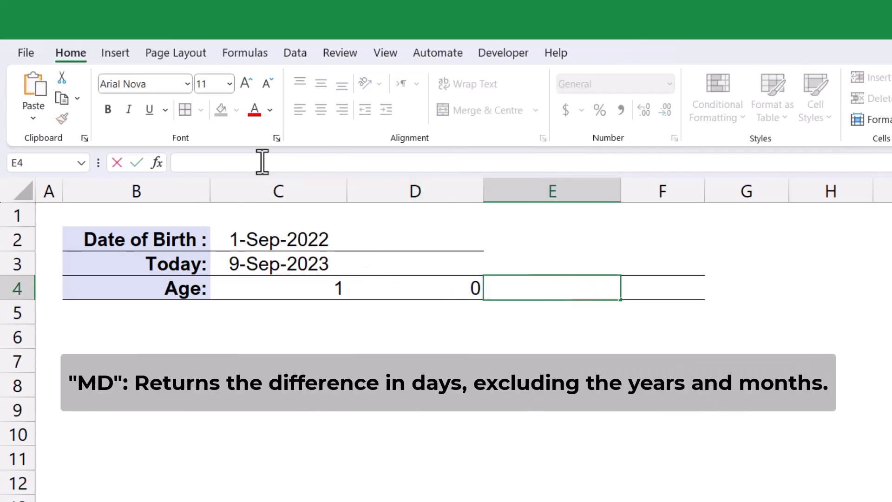
pyautogui.hotkey('ctrl', 'v')
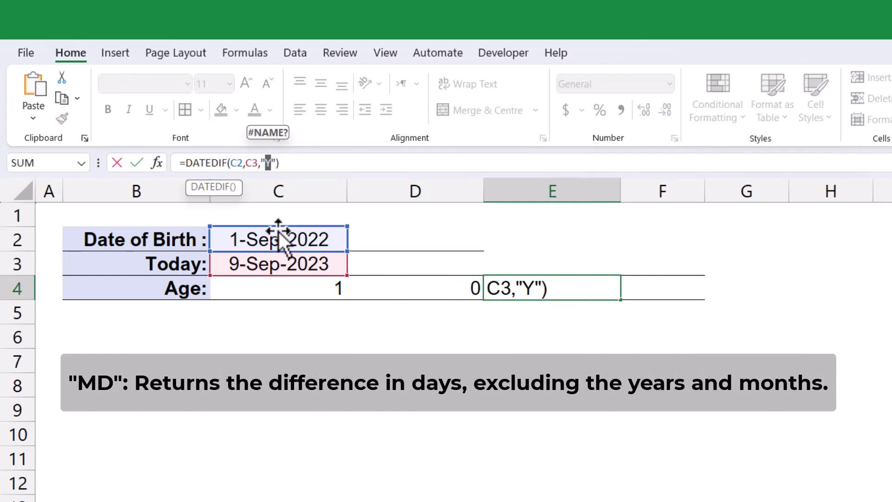
pyautogui.press('BackSpace')
pyautogui.write('MD')
pyautogui.press('Return')
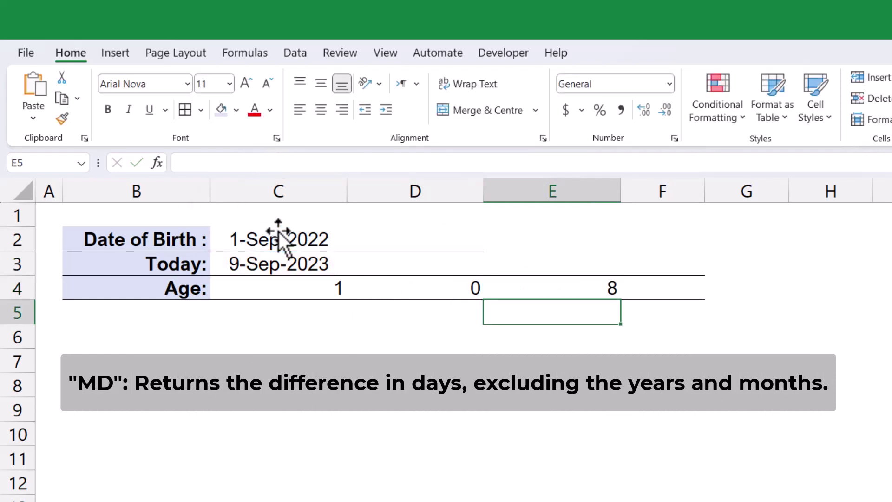
pyautogui.click(572, 288)
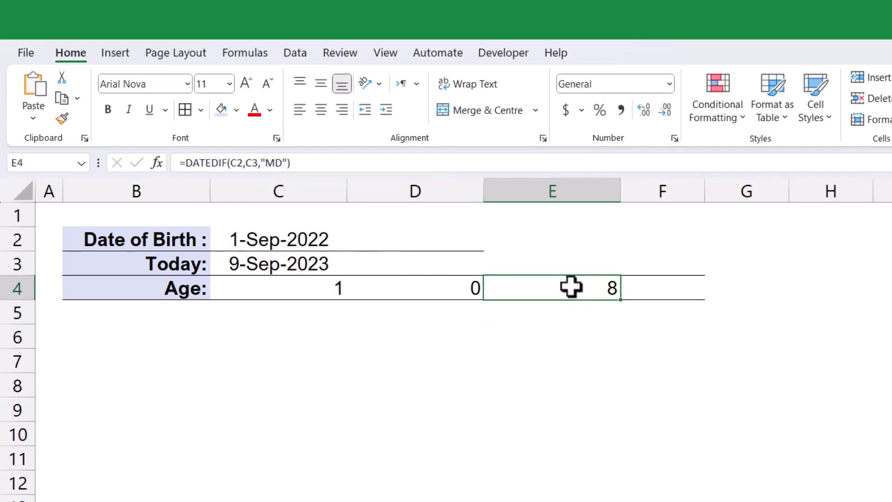
# Step: Change the birth year in C2 to 2013, making the birth date 1-Sep-2013
pyautogui.click(278, 239)
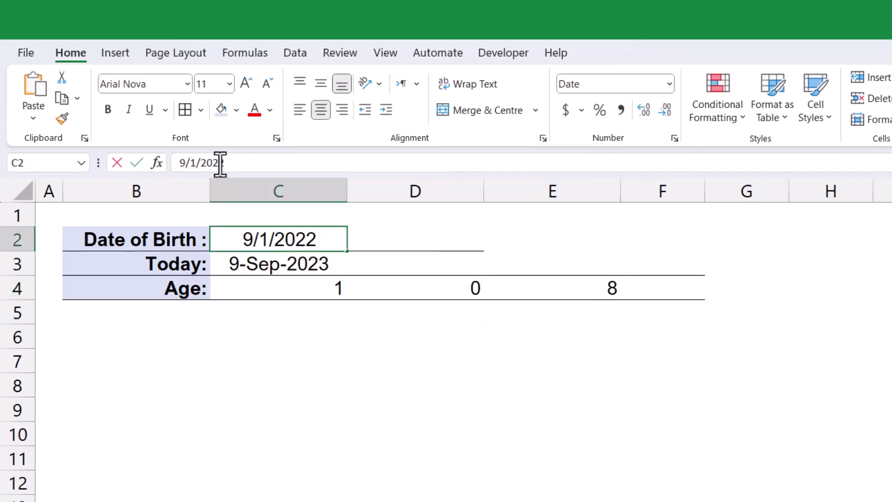
pyautogui.moveTo(219, 162); pyautogui.dragTo(212, 163)
pyautogui.write('1')
pyautogui.press('Return')
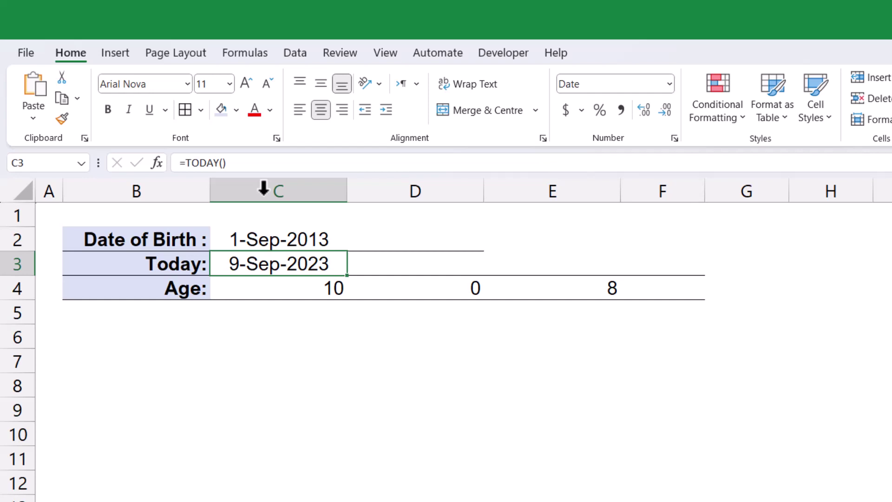
pyautogui.click(338, 362)
# Step: Start C5's formula with =DATEDIF(C2,C3,"Y") for the years part
pyautogui.click(321, 313)
pyautogui.write('=')
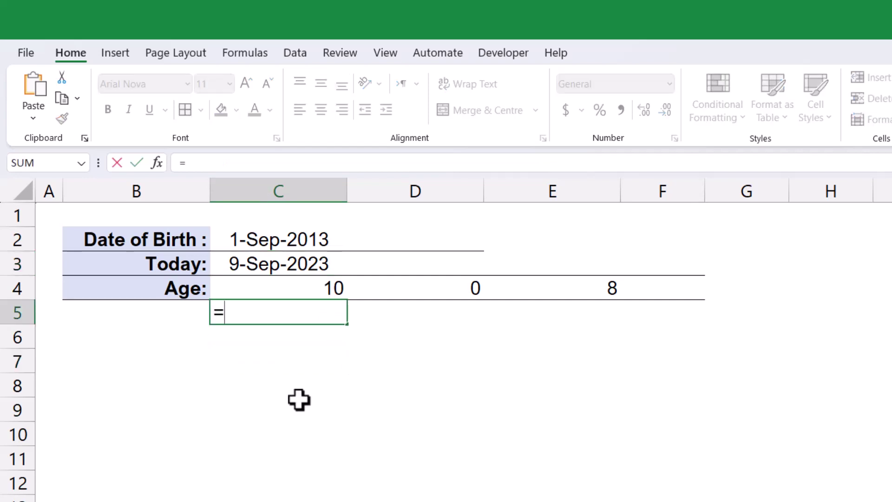
pyautogui.write('datedif(')
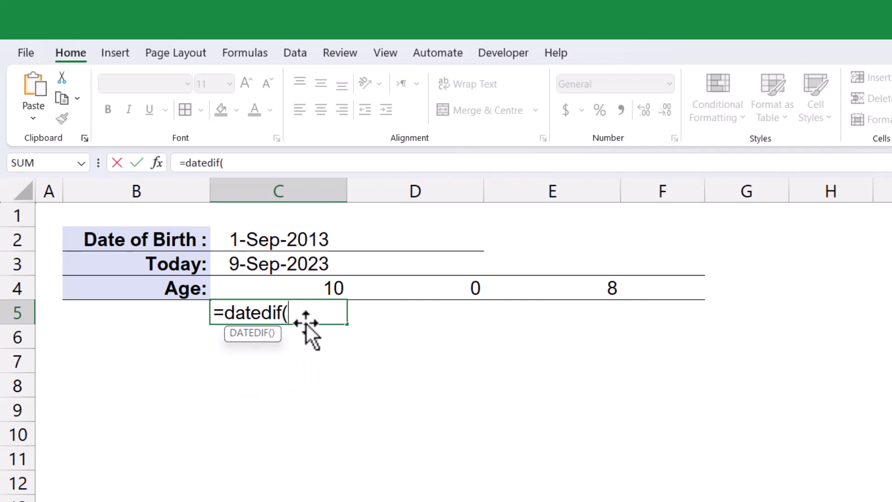
pyautogui.click(291, 241)
pyautogui.write(',')
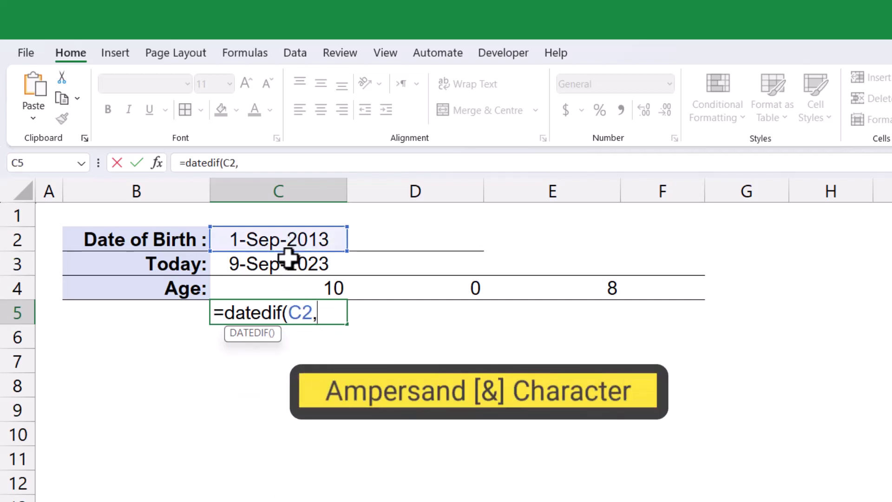
pyautogui.click(288, 263)
pyautogui.write(',"Y')
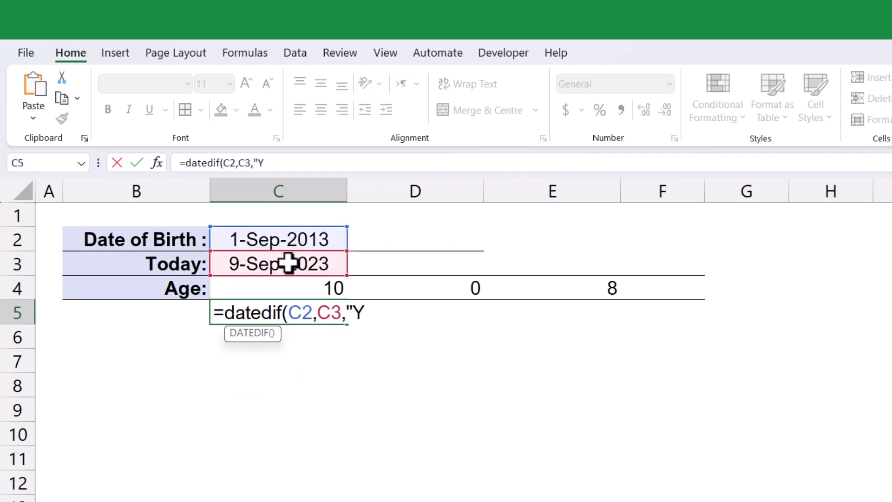
pyautogui.write('") & "Years"')
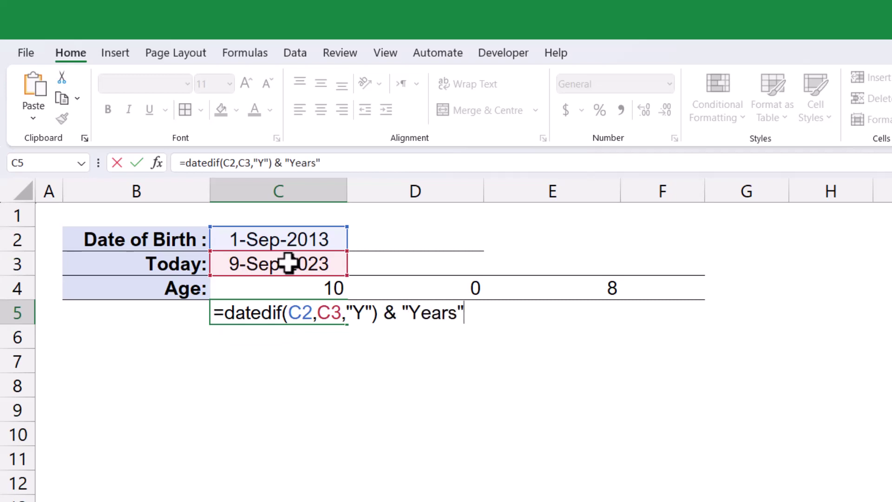
# Step: Append a second DATEDIF with unit "YM" followed by the "Months" label
pyautogui.moveTo(225, 313); pyautogui.dragTo(470, 312)
pyautogui.hotkey('ctrl', 'c')
pyautogui.click(512, 313)
pyautogui.hotkey('ctrl', 'v')
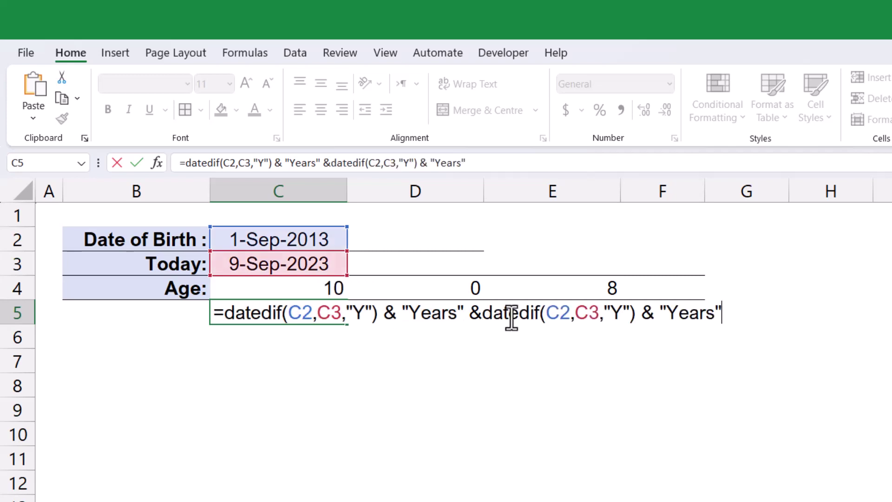
pyautogui.click(487, 313)
pyautogui.doubleClick(621, 313)
pyautogui.write('YM')
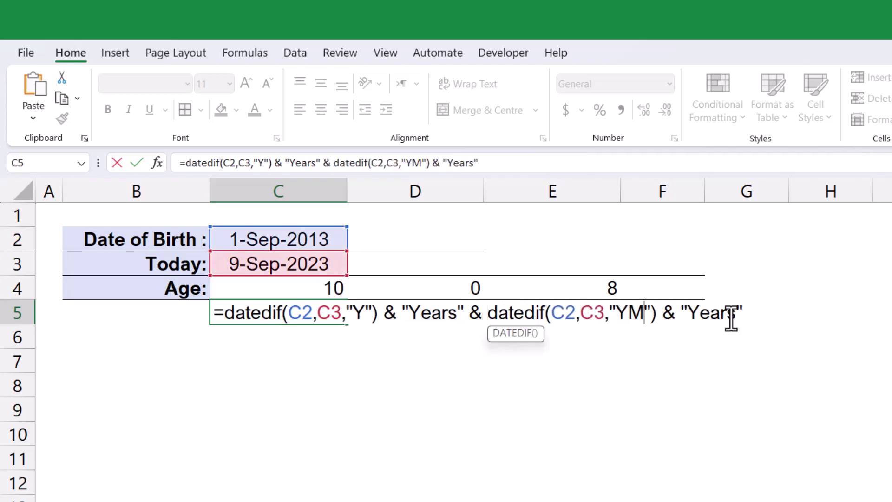
pyautogui.doubleClick(723, 313)
pyautogui.write('Months')
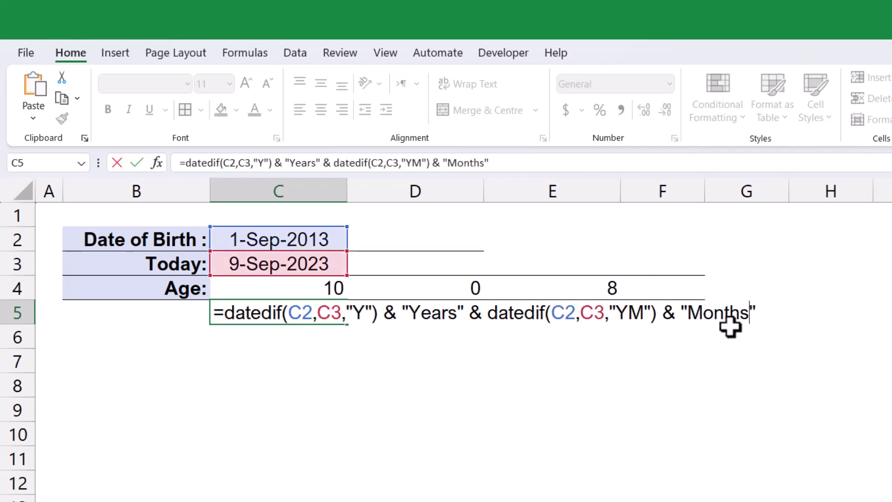
# Step: Append a third DATEDIF with unit "MD" after an ampersand
pyautogui.press('Right')
pyautogui.write('&')
pyautogui.hotkey('ctrl', 'v')
pyautogui.doubleClick(742, 255)
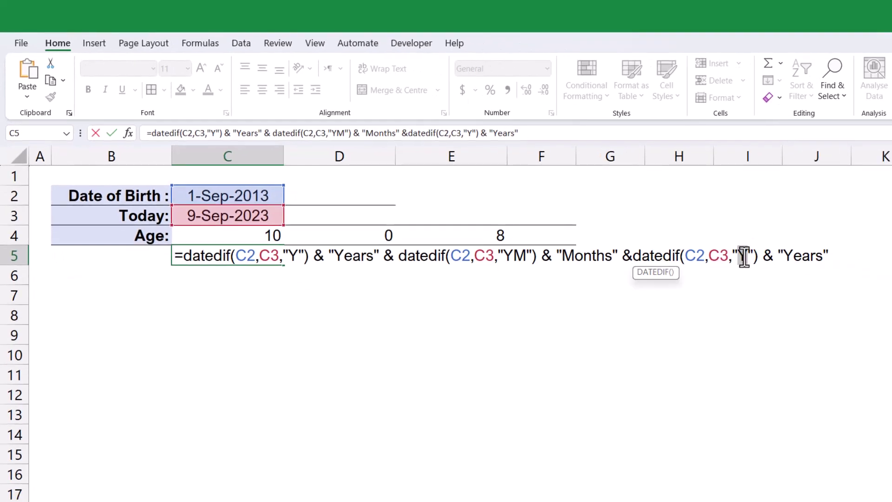
pyautogui.write('MD')
pyautogui.doubleClick(810, 256)
# Step: Finish with the "Days" label, then add spaces around Years, Months and Days in C5
pyautogui.write('Days')
pyautogui.press('Return')
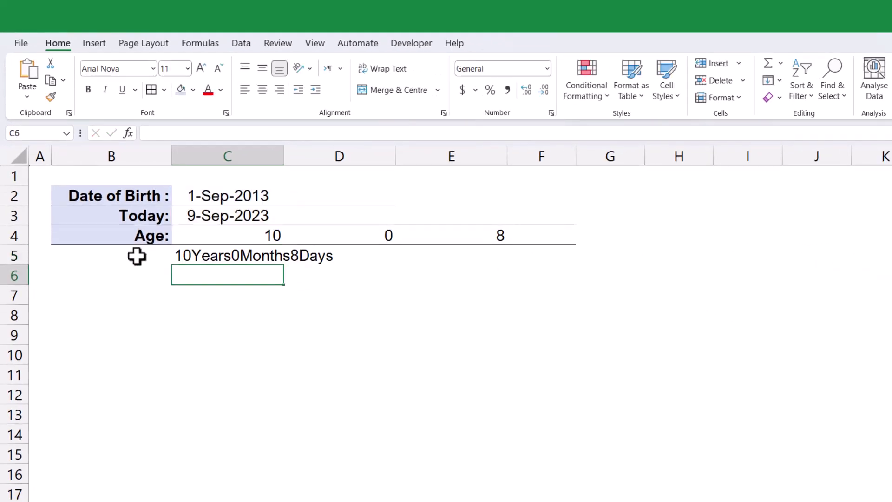
pyautogui.click(195, 255)
pyautogui.click(286, 133)
pyautogui.click(268, 133)
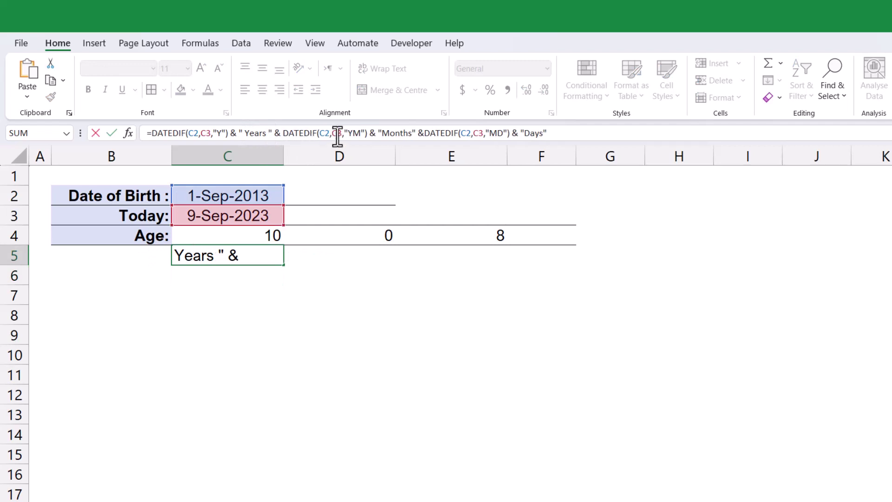
pyautogui.click(386, 133)
pyautogui.click(416, 133)
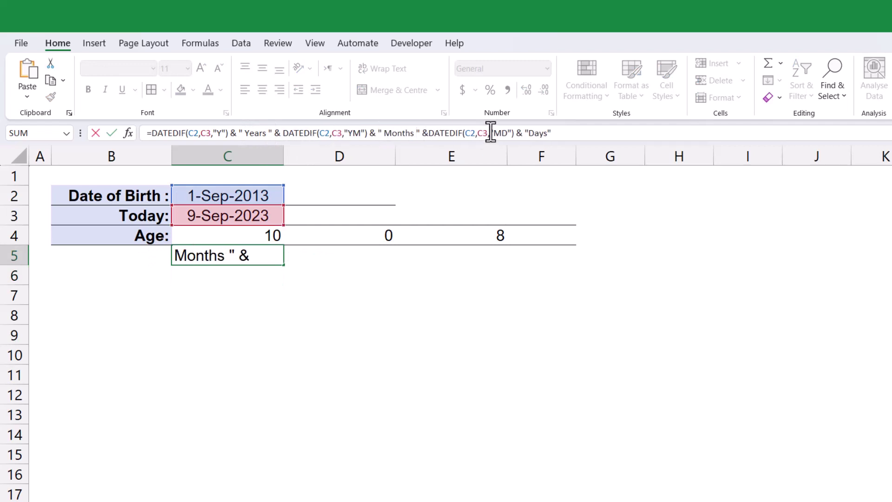
pyautogui.click(531, 133)
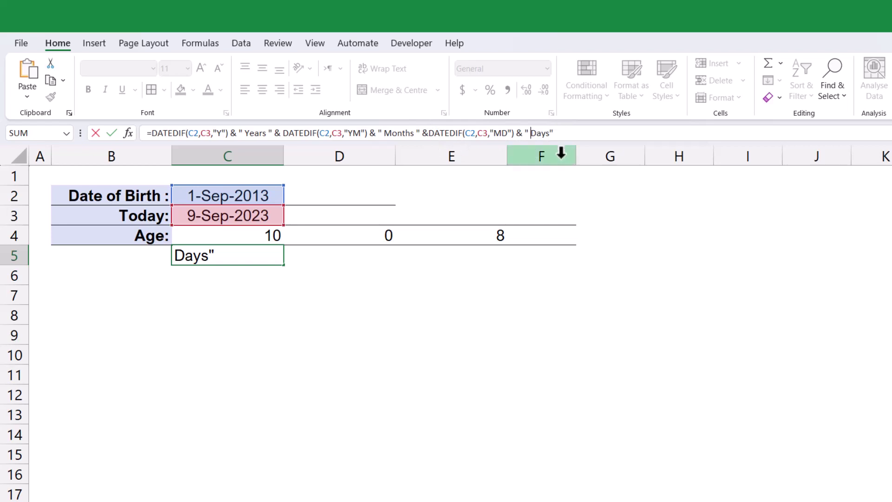
pyautogui.press('Return')
# Step: Change the birth date to 5-May-2011 so the age reads 12 Years 4 Months 4 Days
pyautogui.click(277, 335)
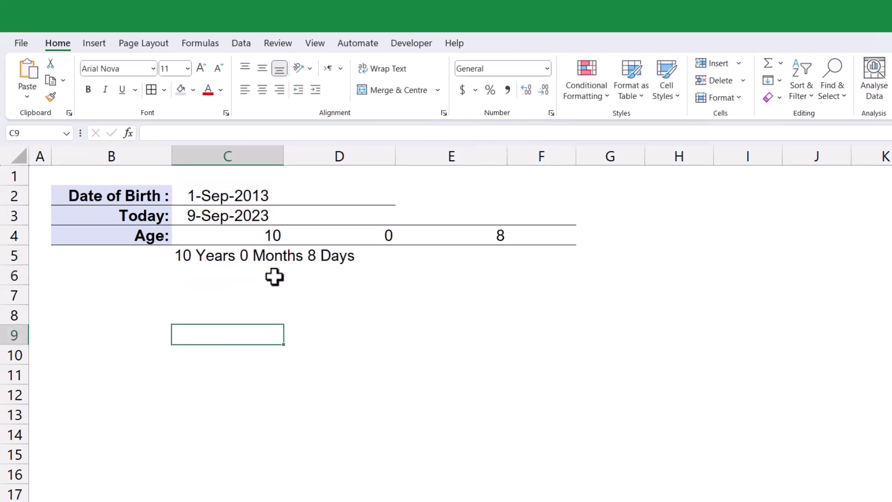
pyautogui.write('5/5/2')
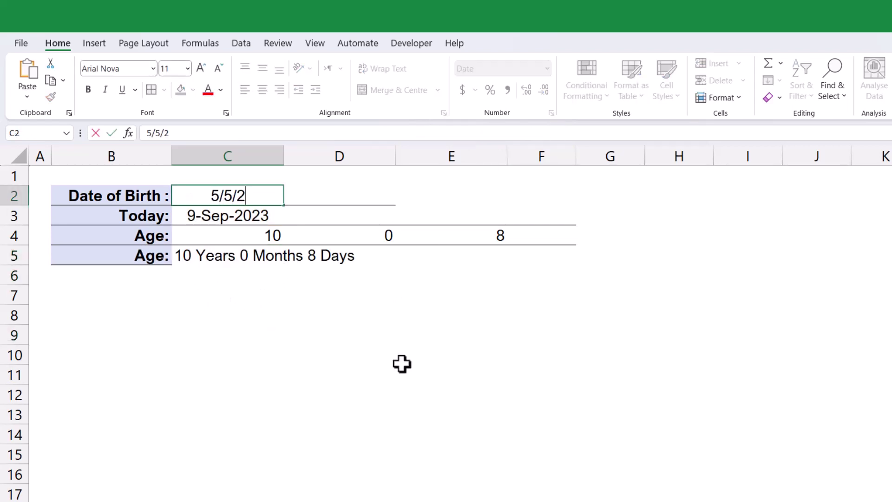
pyautogui.write('2')
pyautogui.press('BackSpace')
pyautogui.write('011')
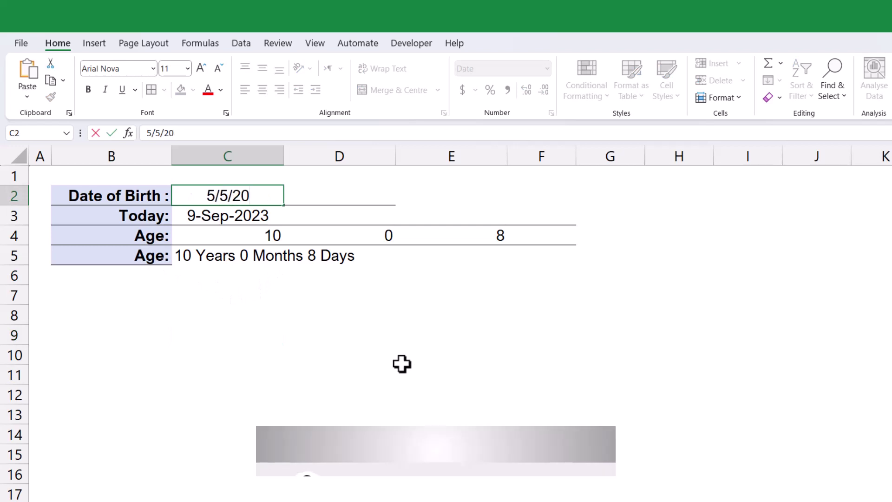
pyautogui.click(497, 303)
pyautogui.click(366, 328)
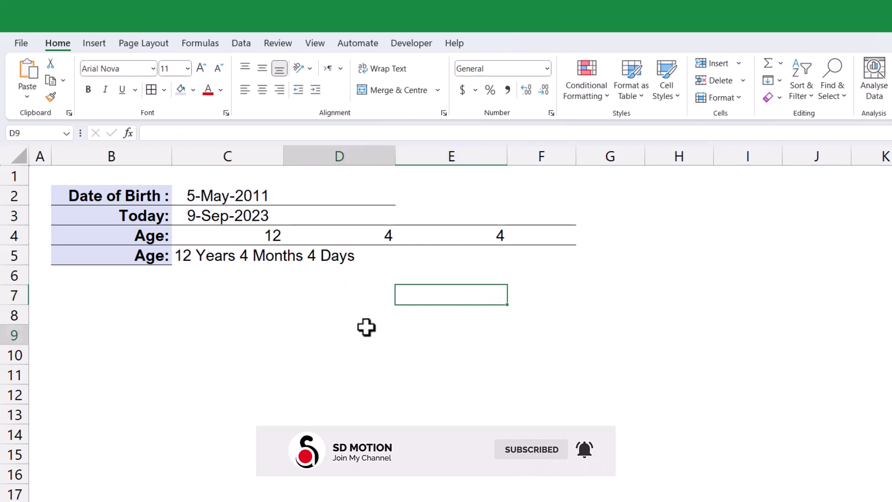